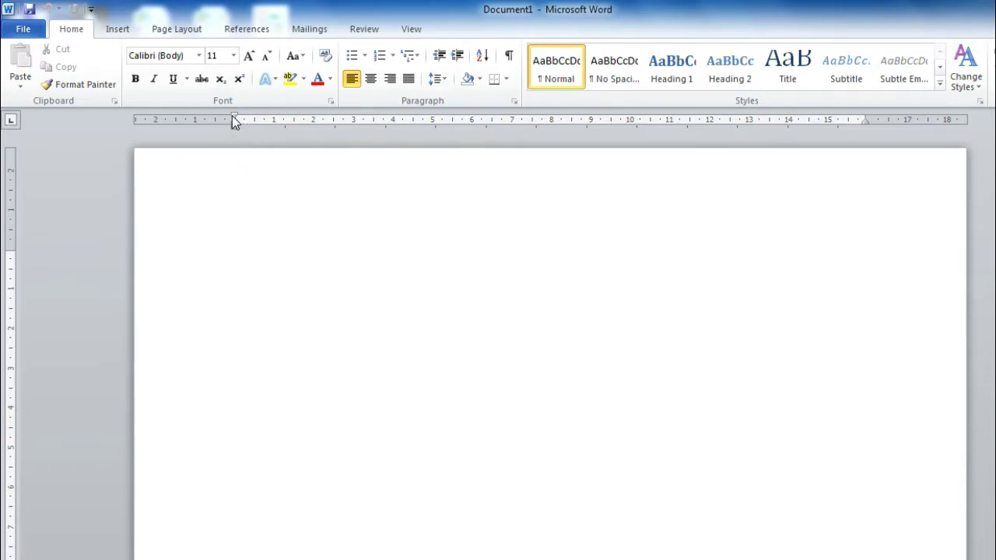
Nudge the empty first line's first-line indent marker slightly to the right
drag(233, 115, 244, 117)
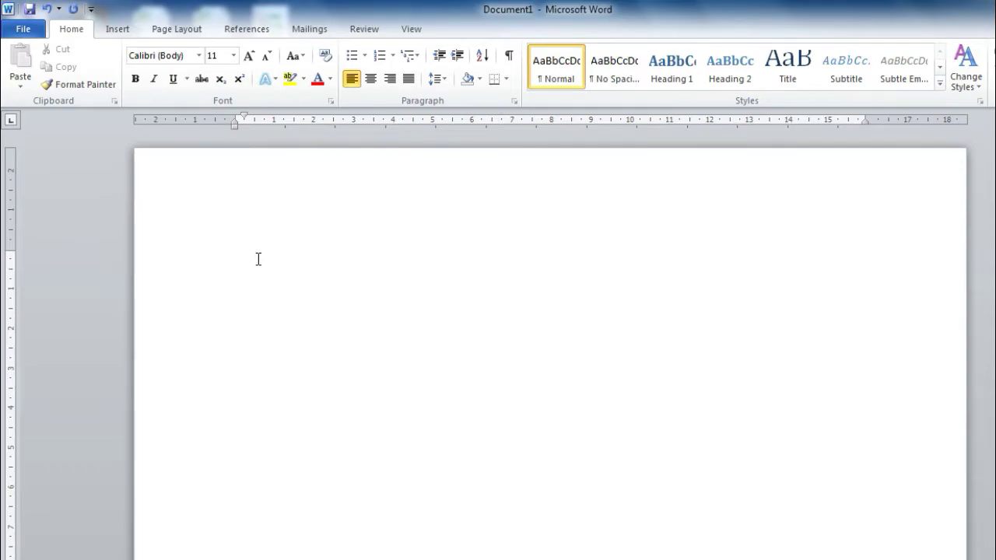
Generate sample text with =RAND(), then select it all and delete it
text(=)
text(RAND)
text(()
text())
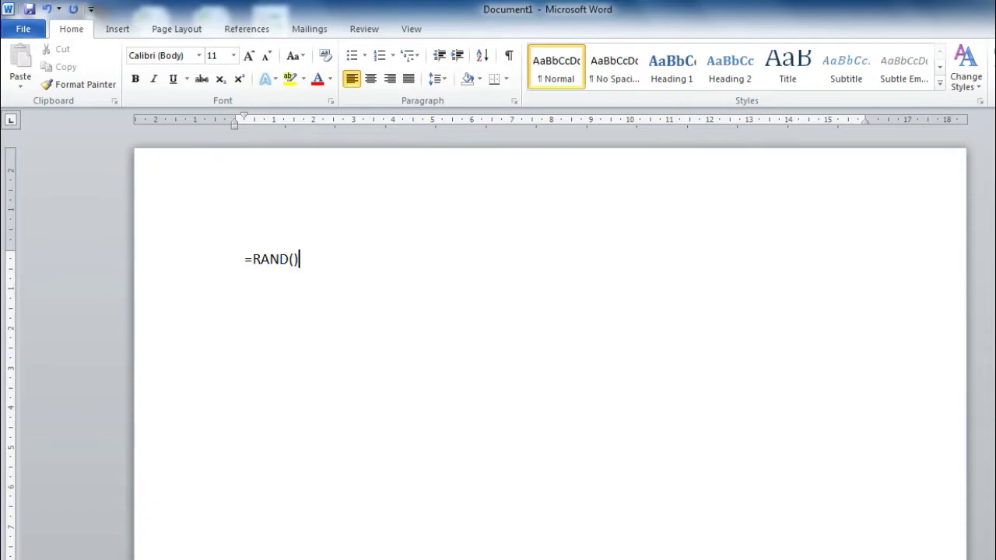
key(Return)
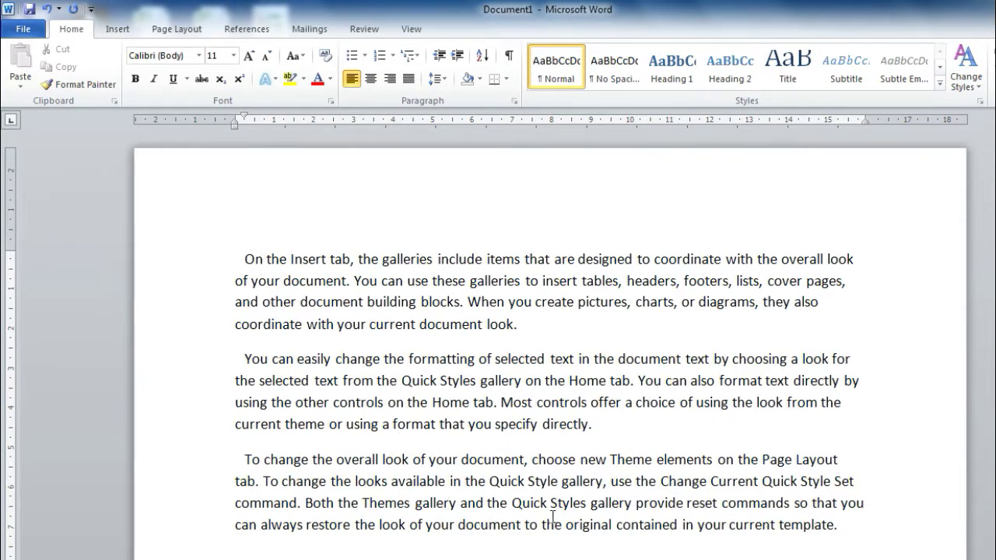
scroll(483, 514, down, 2)
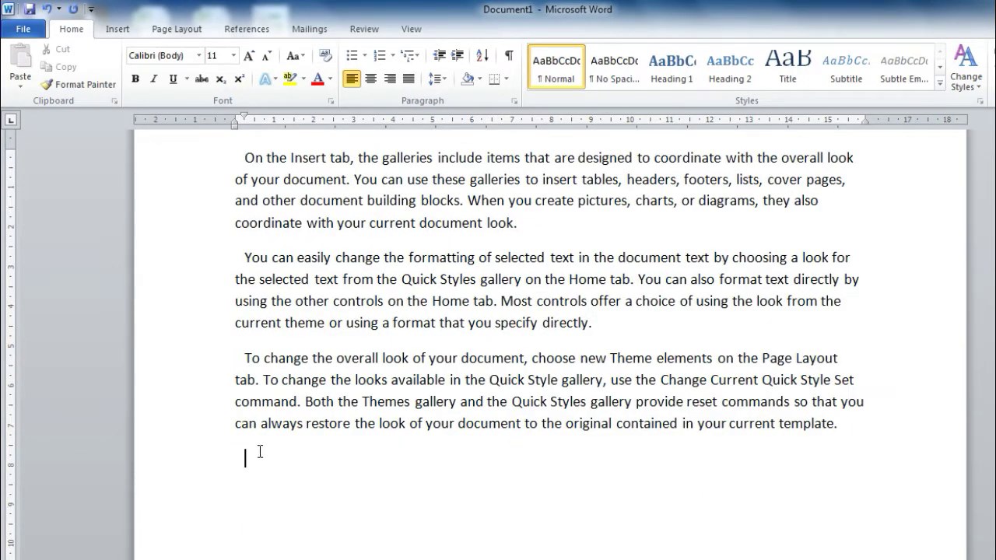
key(ctrl+a)
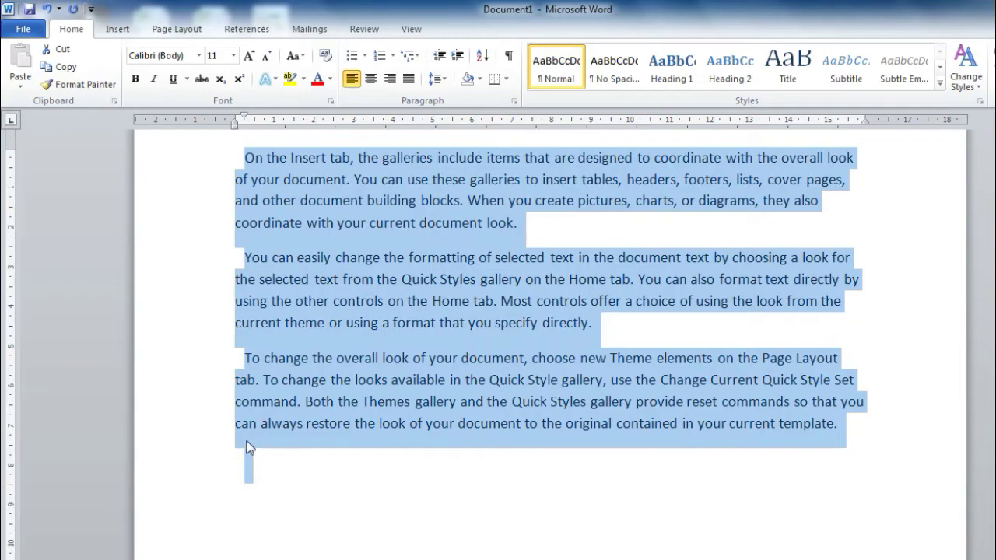
key(Delete)
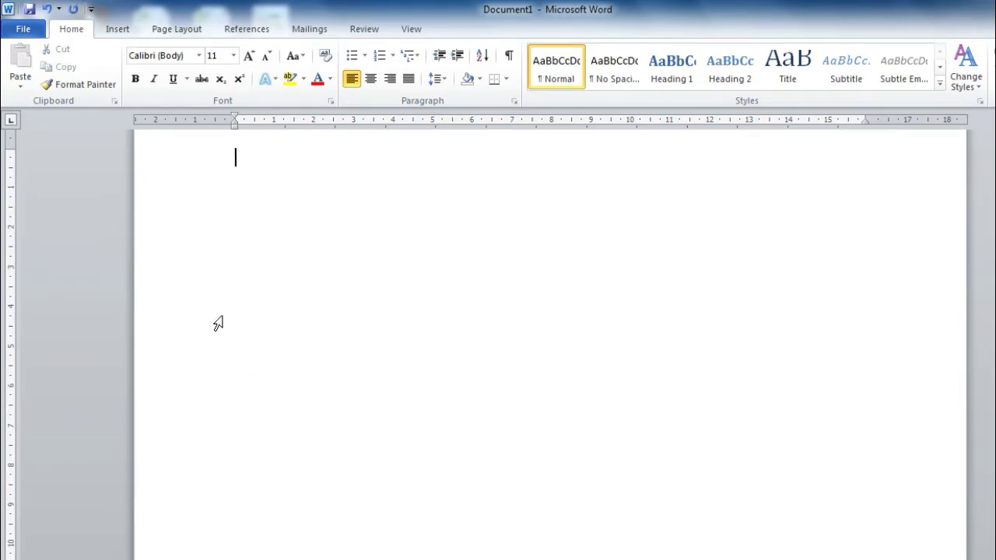
Generate one sample paragraph with =RAND(1) and two more with =RAND(2)
text(=)
text(RAND)
text((1)
text())
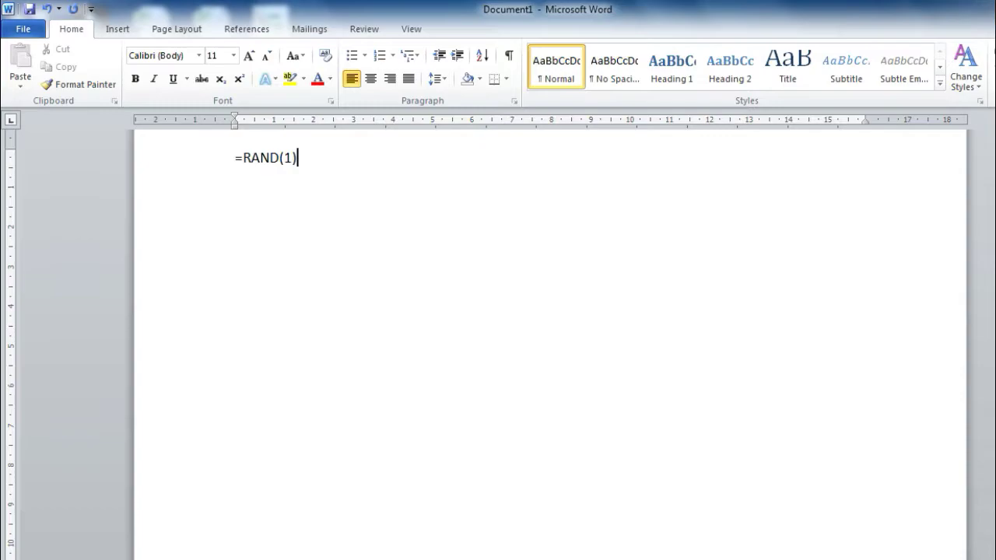
key(Return)
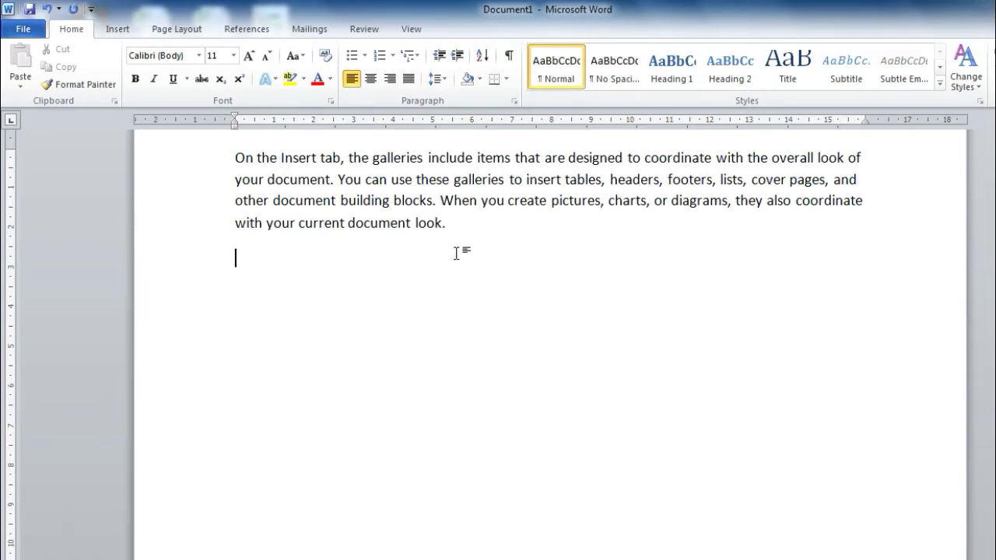
text(=RA)
text(ND()
text(2)
text())
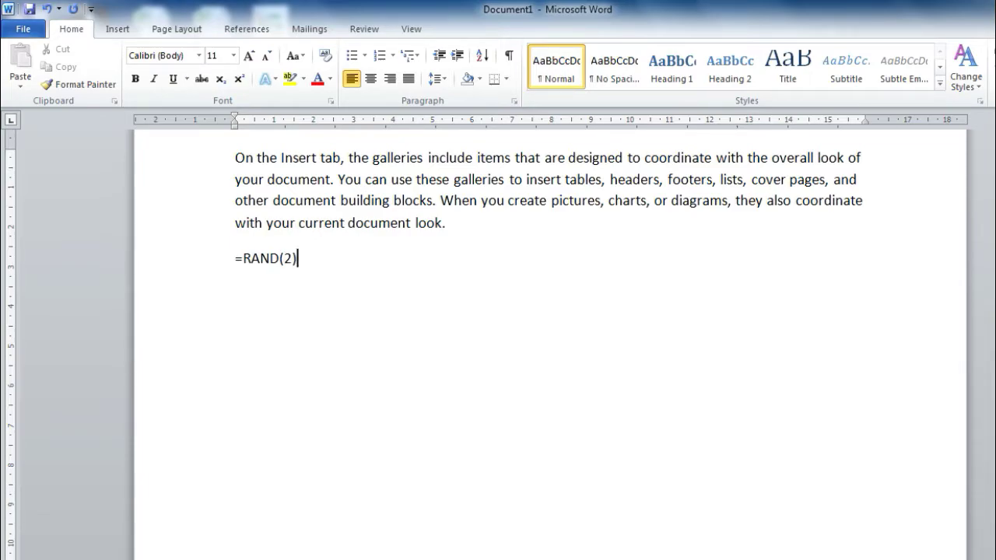
key(Return)
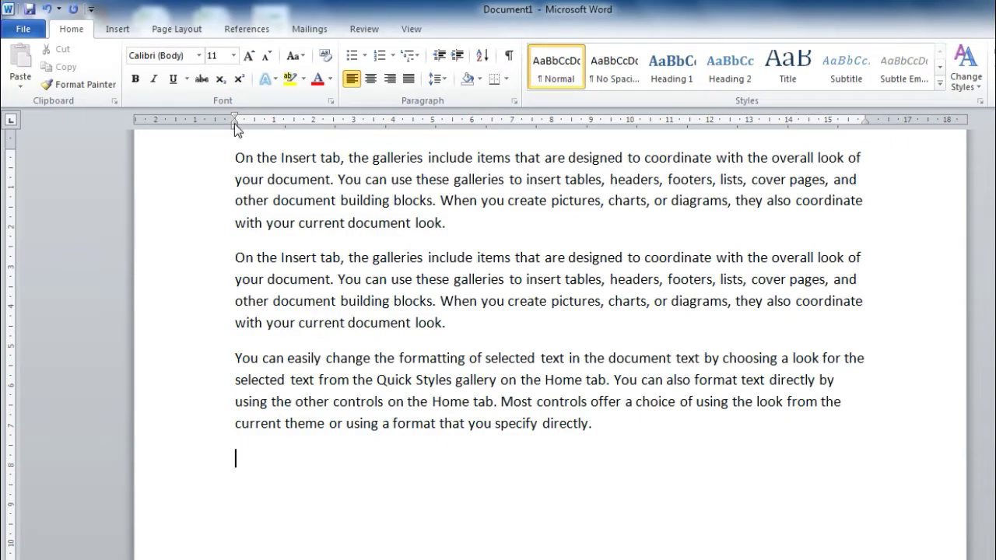
Select the first sample paragraph and move its first-line indent marker rightward
mouse_move(236, 157)
mouse_down()
mouse_move(363, 205)
mouse_move(467, 223)
mouse_up()
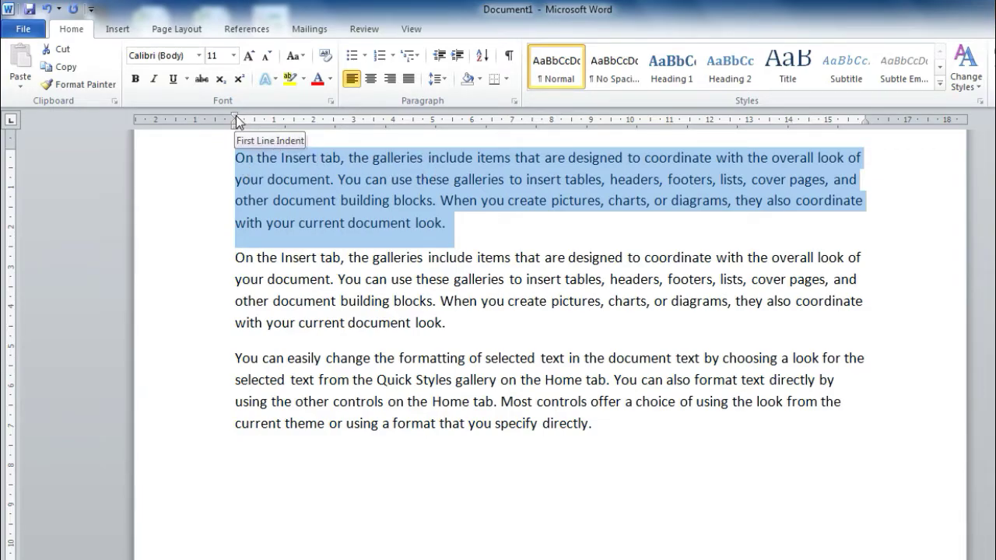
drag(236, 115, 256, 118)
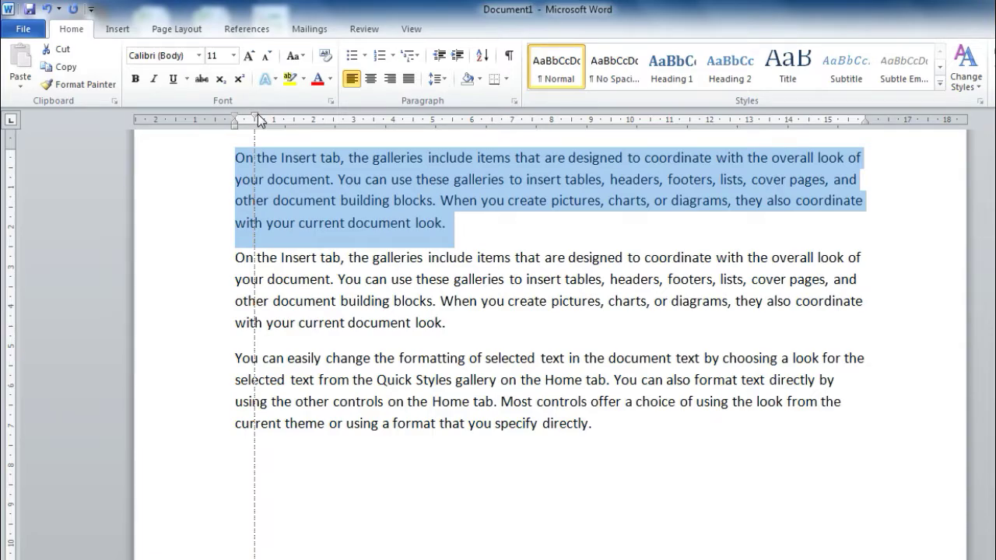
drag(258, 114, 257, 114)
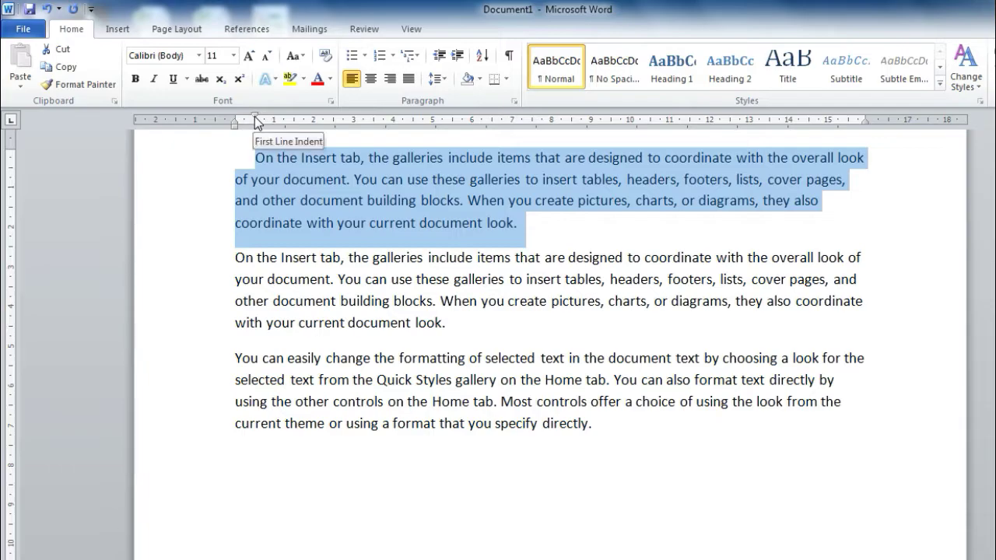
click(256, 122)
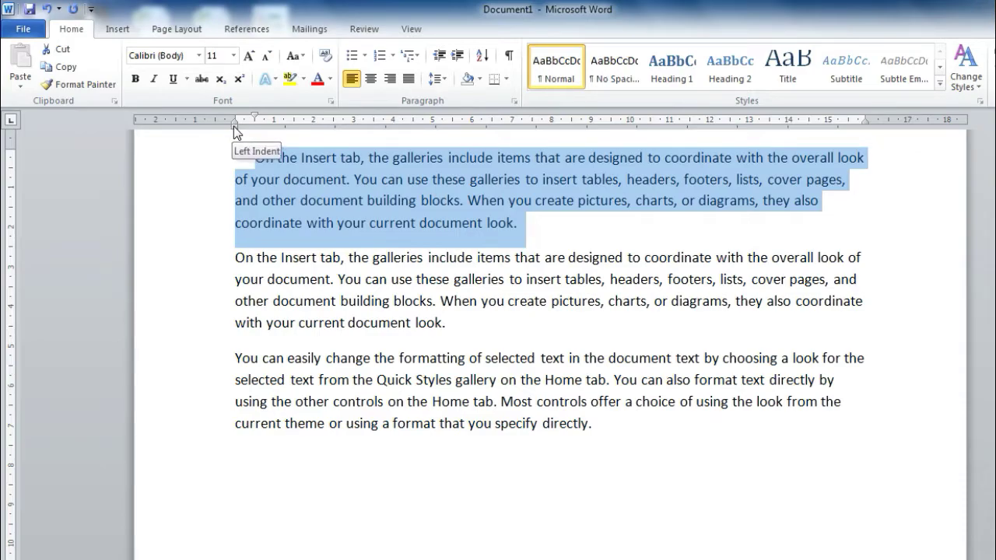
Move the first paragraph's left indent slightly to the right
mouse_move(234, 126)
mouse_down()
mouse_move(263, 127)
mouse_move(228, 137)
mouse_move(235, 122)
mouse_up()
drag(236, 126, 266, 130)
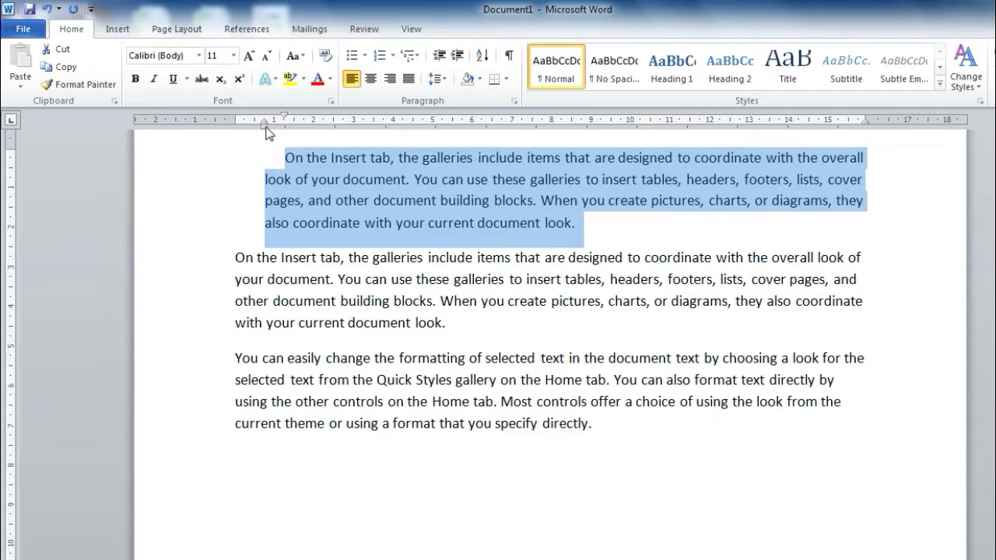
mouse_move(265, 131)
mouse_down()
mouse_move(246, 133)
mouse_move(274, 123)
mouse_up()
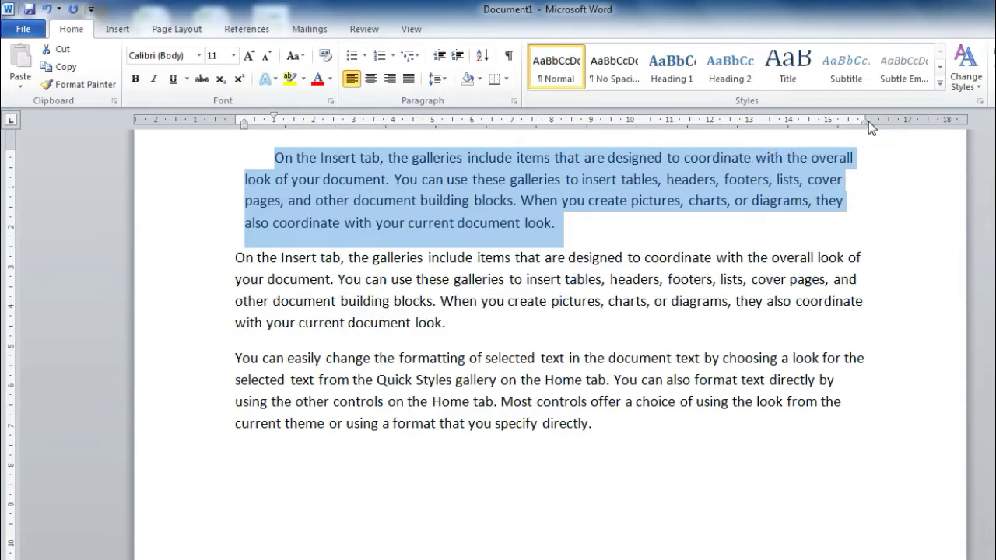
Pull the first paragraph's right indent inward from the right margin
drag(866, 124, 816, 141)
mouse_move(818, 125)
mouse_down()
mouse_move(773, 126)
mouse_move(857, 125)
mouse_up()
scroll(232, 224, up, 2)
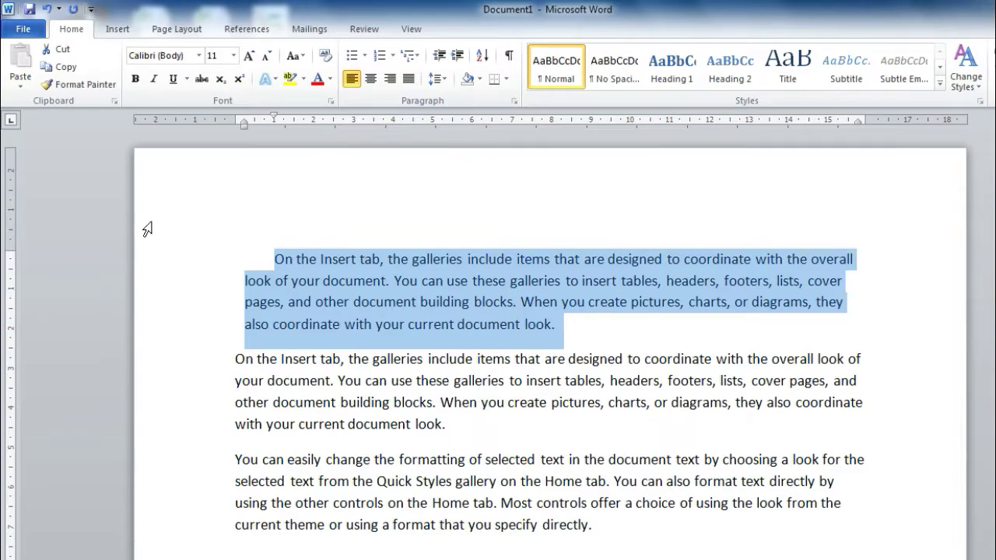
Shrink the top margin on the vertical ruler, then delete all the document's text
drag(10, 249, 12, 187)
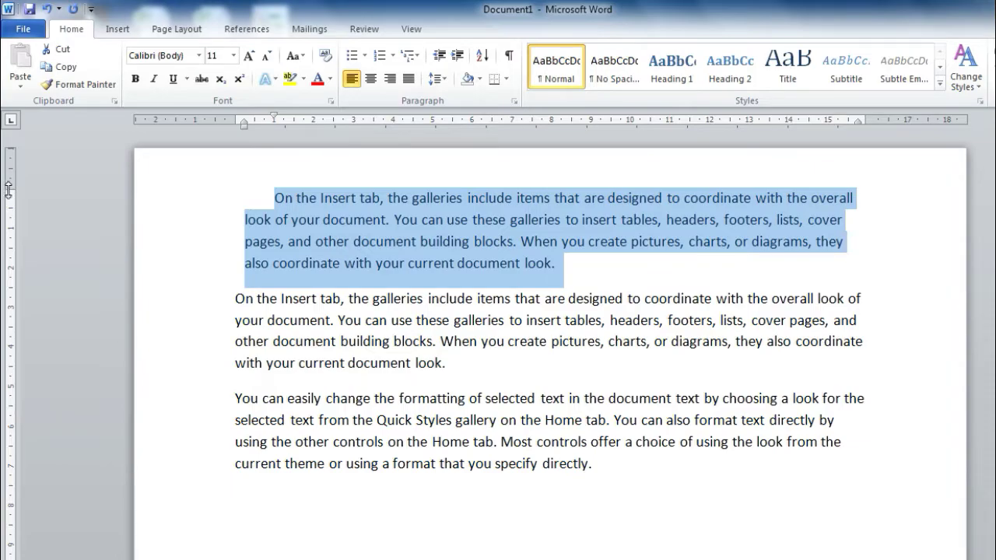
mouse_move(5, 192)
mouse_down()
mouse_move(6, 218)
mouse_move(7, 196)
mouse_up()
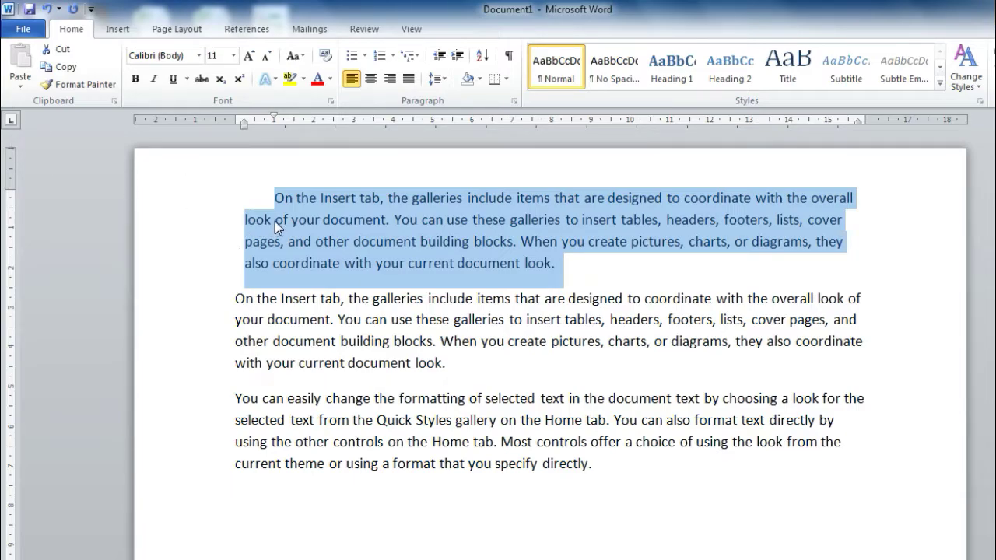
key(ctrl+a)
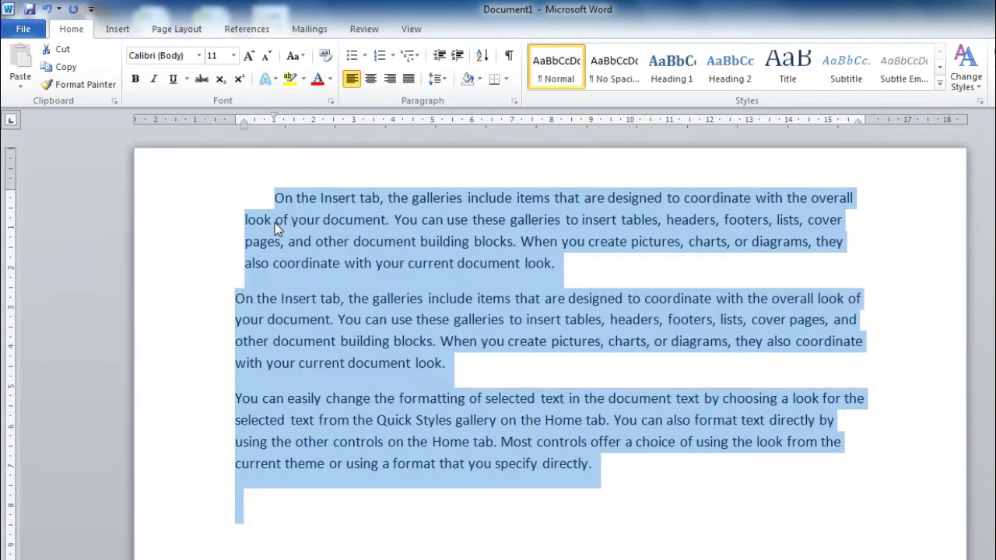
key(Delete)
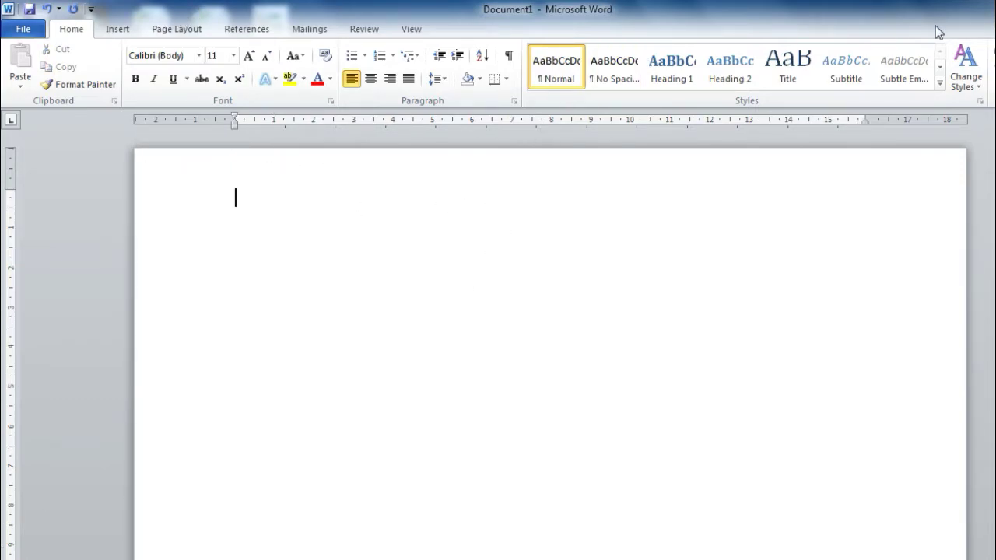
Cycle the tab selector back to Left Tab and set left tab stops at 1.5 cm and 5 cm
click(10, 123)
click(11, 122)
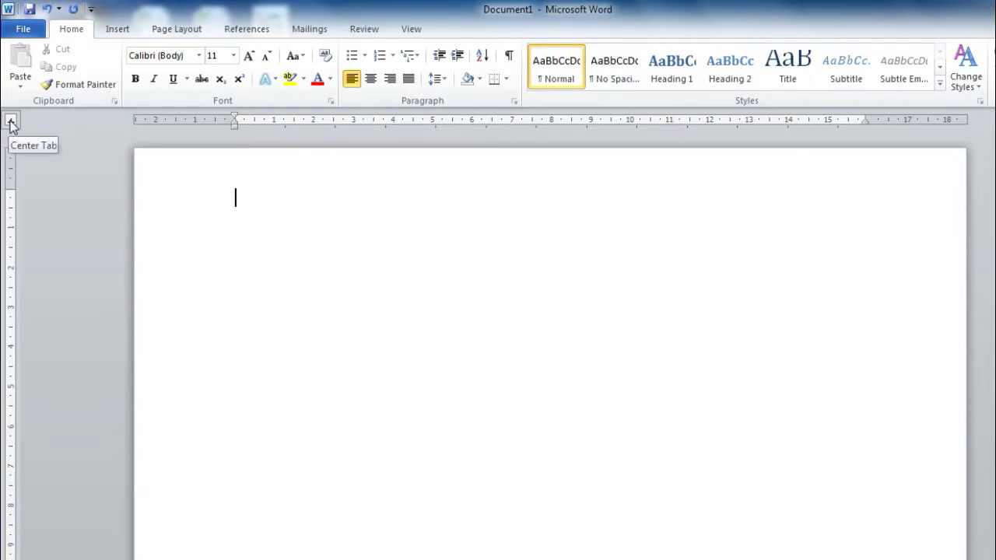
click(11, 122)
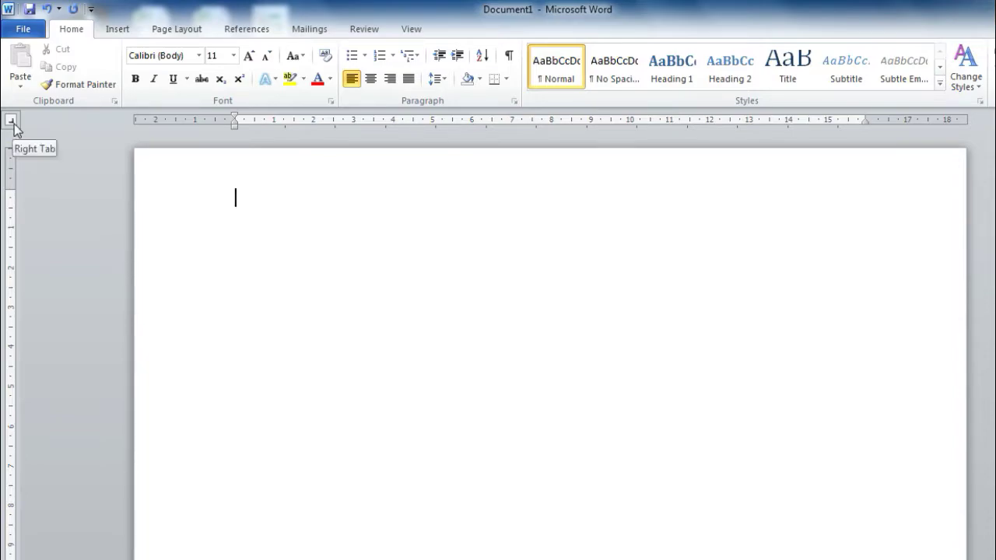
click(13, 123)
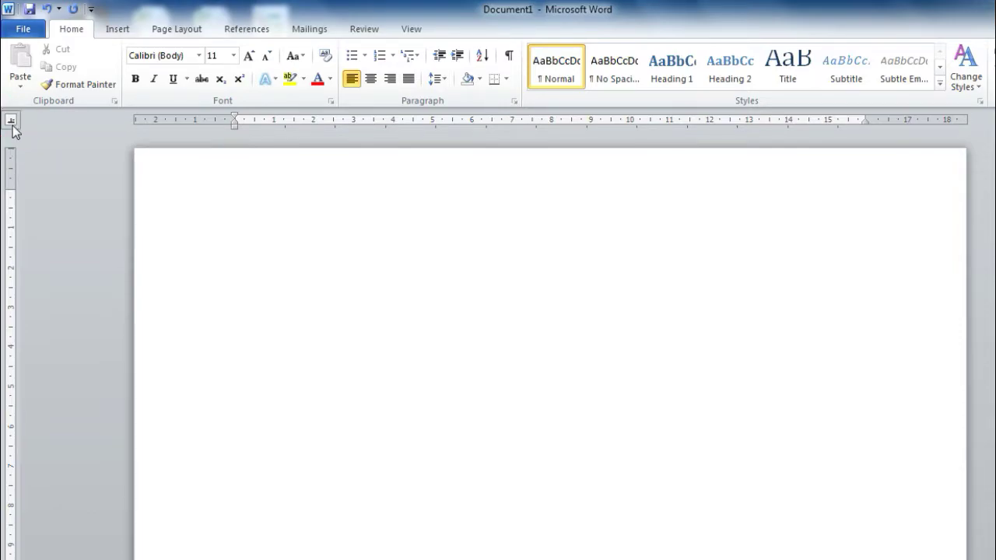
click(11, 123)
click(11, 121)
click(10, 121)
click(296, 122)
click(434, 122)
Fill row one with DGFG, JKHJKH, JHKJHK and KJKJLJHL, adding a right tab stop near 15 cm
key(Tab)
text(DG)
text(FG)
key(Tab)
text(JKHJKH)
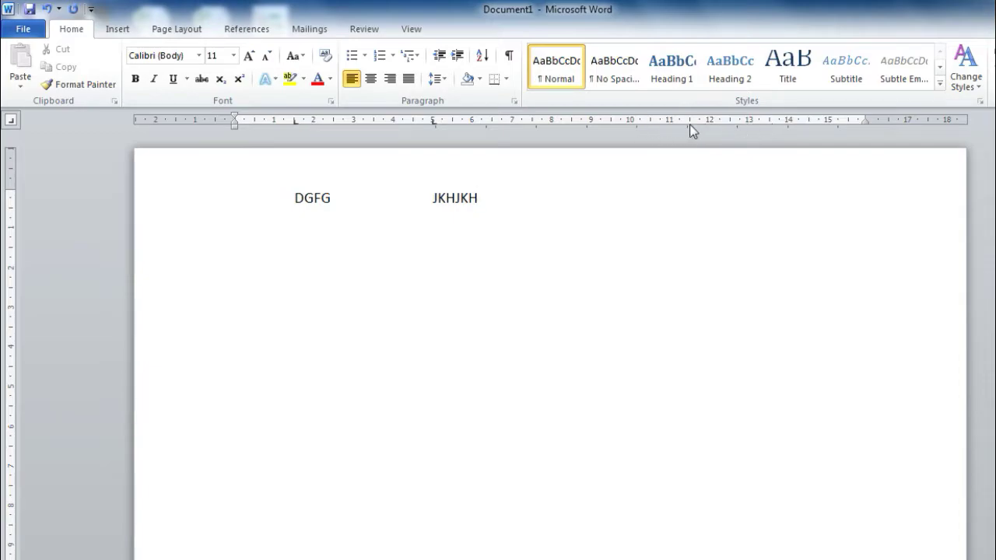
click(856, 123)
click(849, 124)
text(JHK)
text(JHK)
key(Tab)
text(K)
text(JKJLJHL)
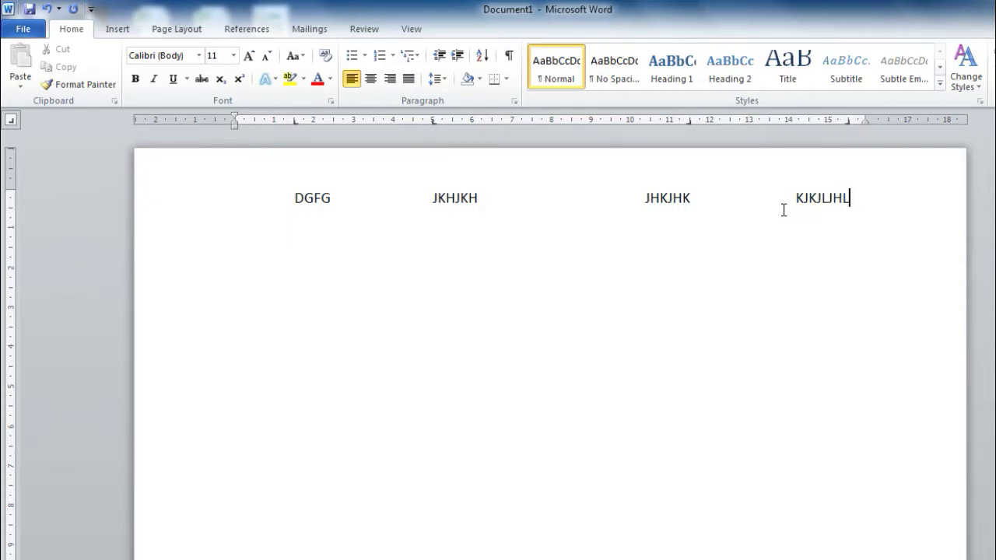
Type row two with JKHJKH, JHJHJKH, JKHH and JKHJKHJ in tabbed columns
key(Return)
text(JK)
text(HJKH	JHJHJKH)
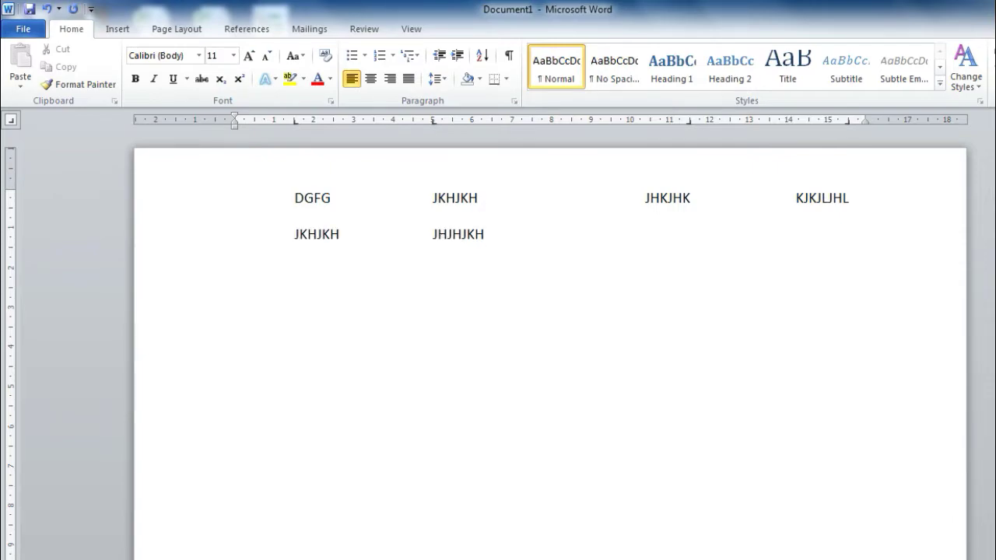
key(Tab)
text(JKH)
text(HJKHJKH)
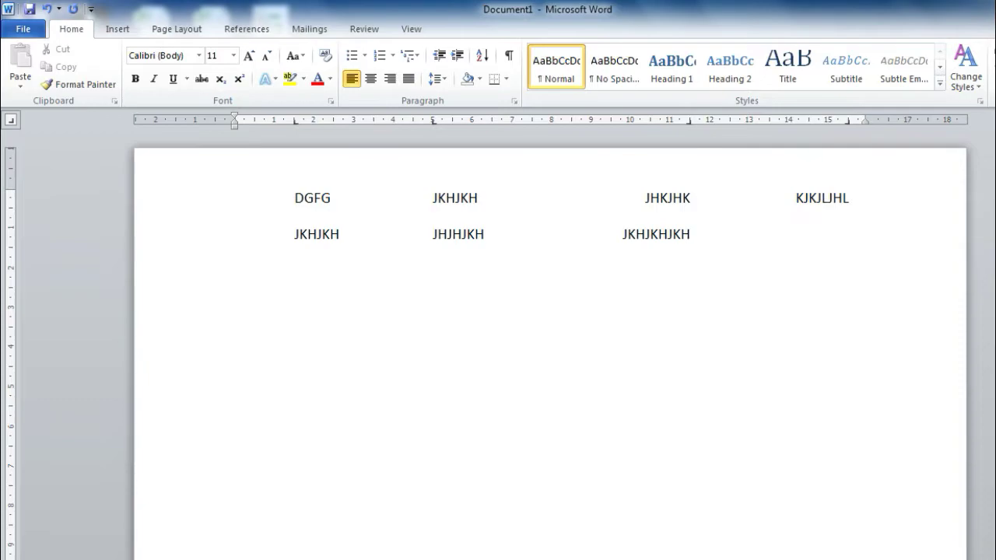
key(Tab)
text(JKHJKHJ)
Type row three with JHKJH, JKHJKH, KJHJKH and KJHJK in tabbed columns
key(Return)
key(Tab)
text(JHKJH)
key(Tab)
text(JKHJKH)
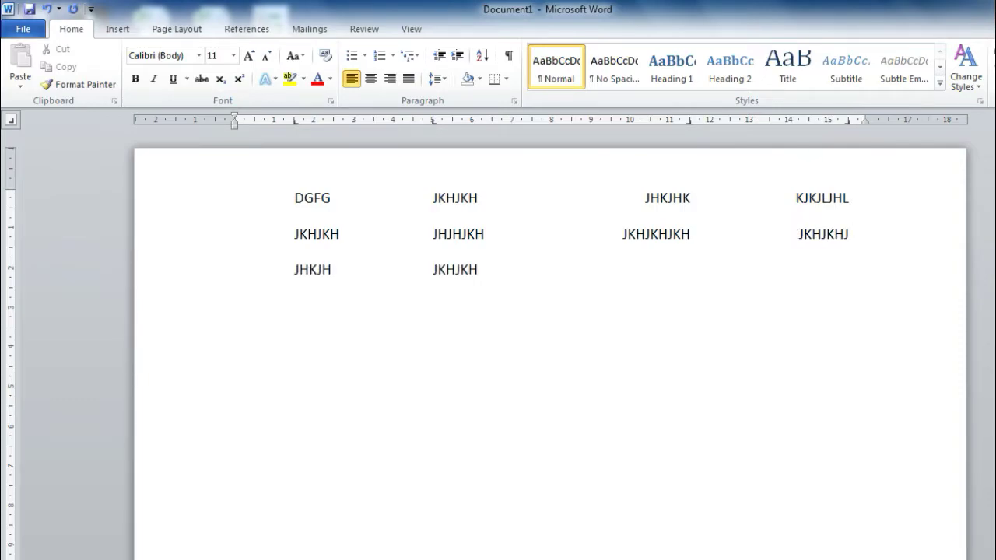
key(Tab)
text(KJHJKH)
key(Tab)
text(KJHJK)
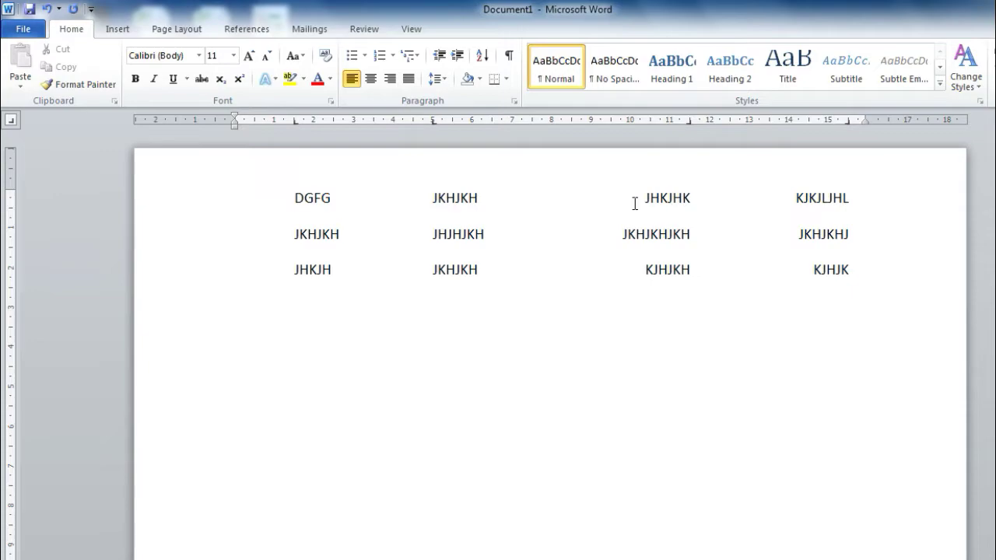
Clear all tab stops from the third line in the Tabs dialog, then select all text
double_click(433, 122)
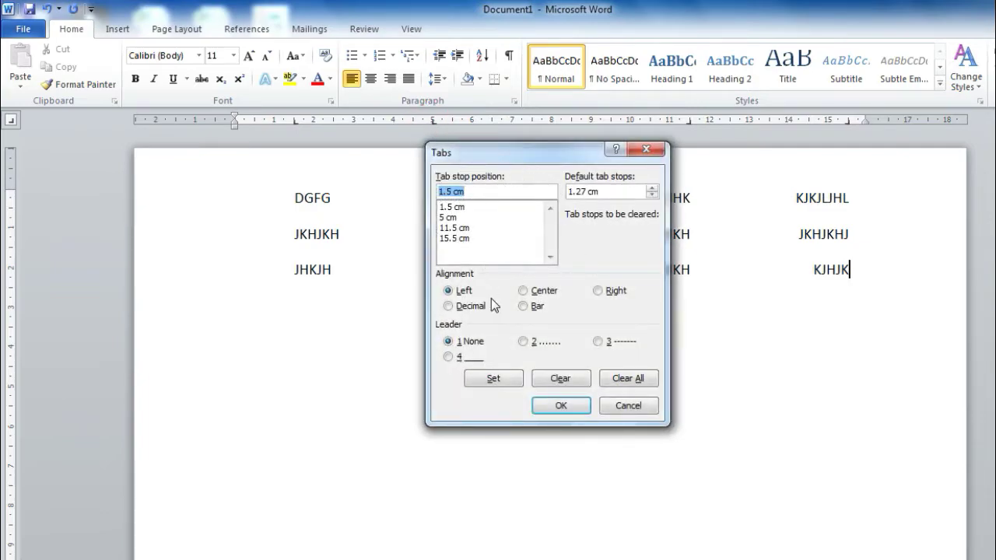
click(627, 379)
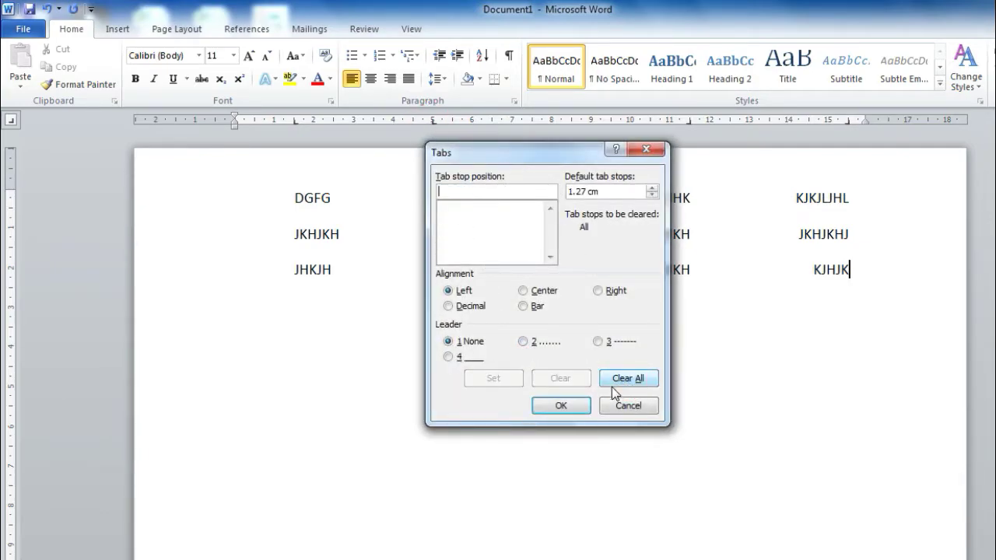
click(577, 407)
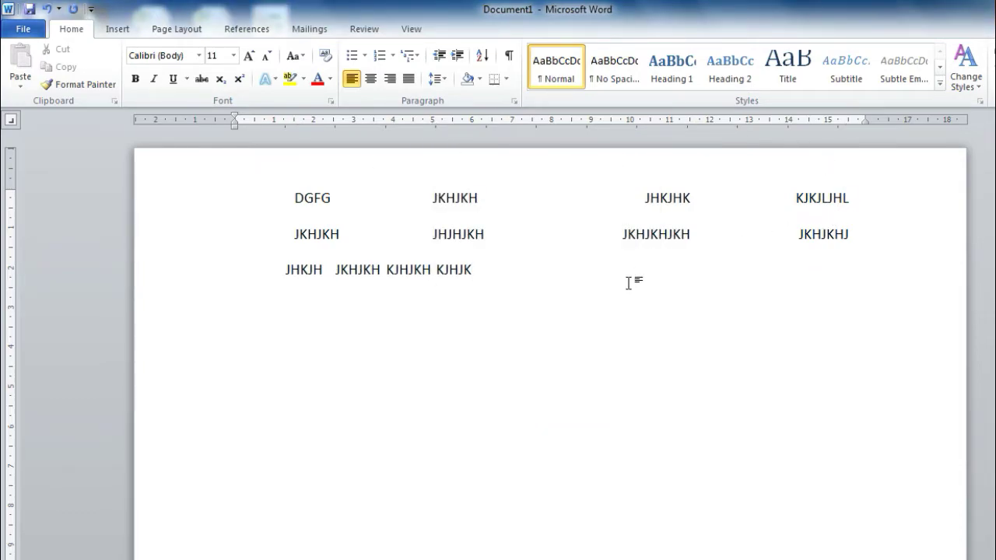
key(ctrl+a)
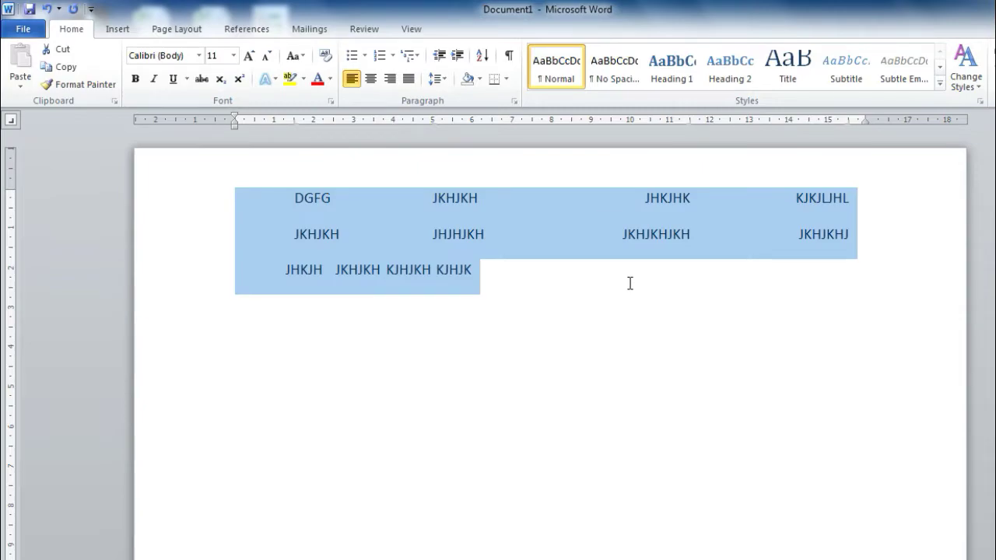
Delete the text and set a decimal tab stop near 8 cm
key(Delete)
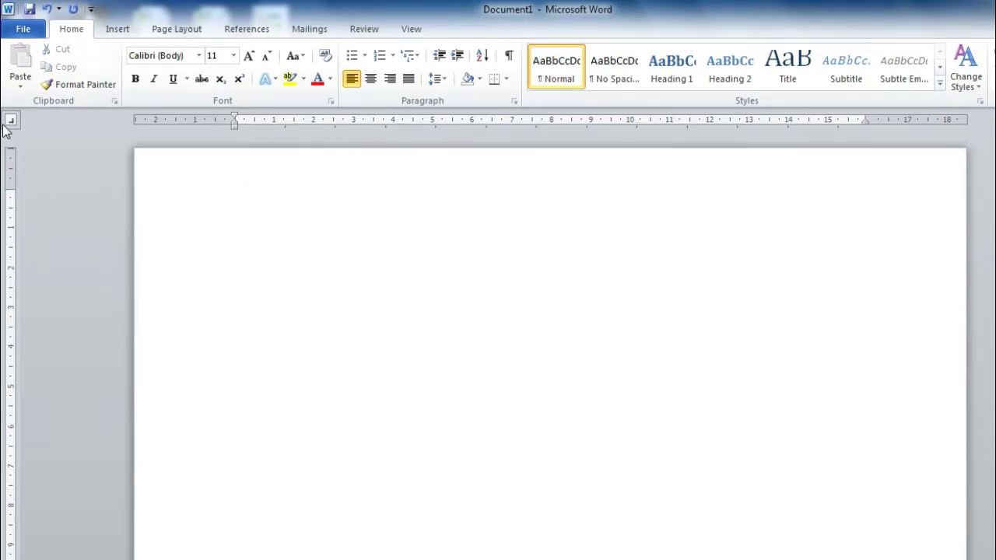
click(11, 121)
click(11, 123)
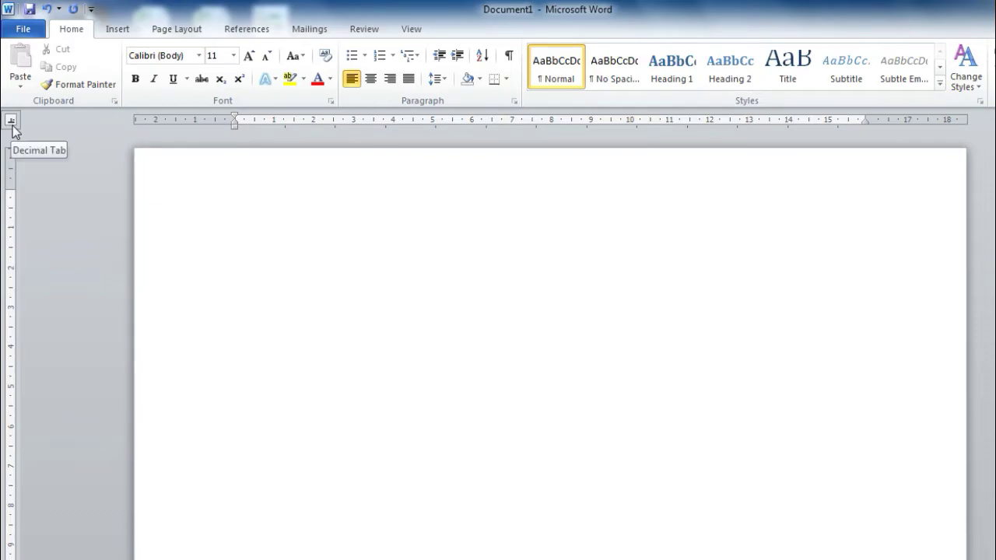
click(540, 123)
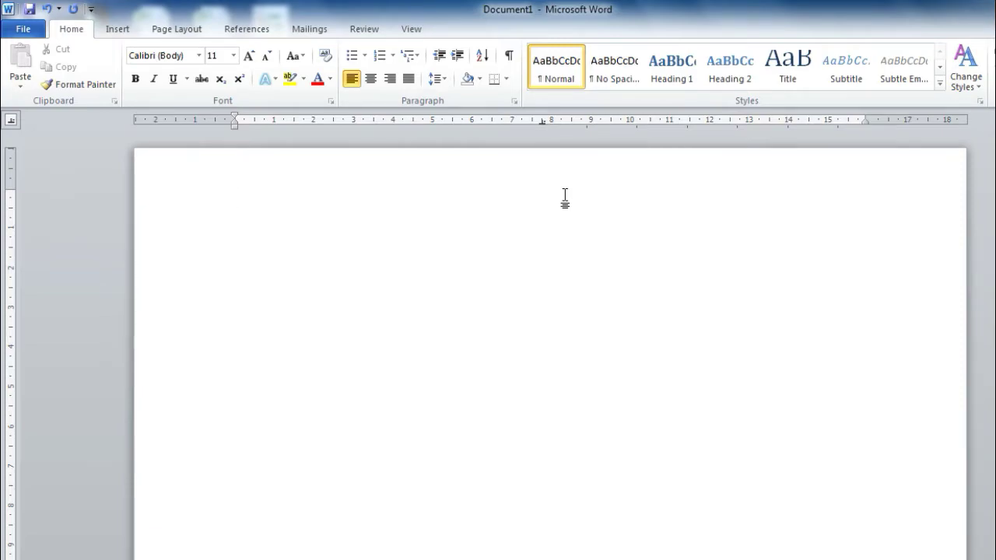
click(543, 120)
Type 45.5645464 and 45454545.5 aligned at the decimal tab stop
key(Tab)
text(45.)
text(5645464)
text(45454545.)
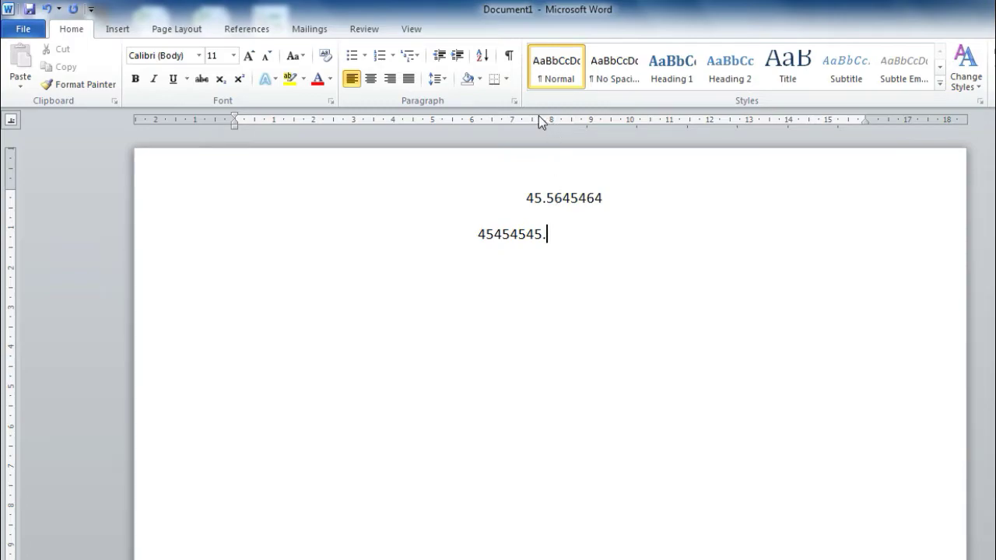
text(5465)
Clear the page and add two bar tabs as vertical column separators
key(ctrl+a)
key(Delete)
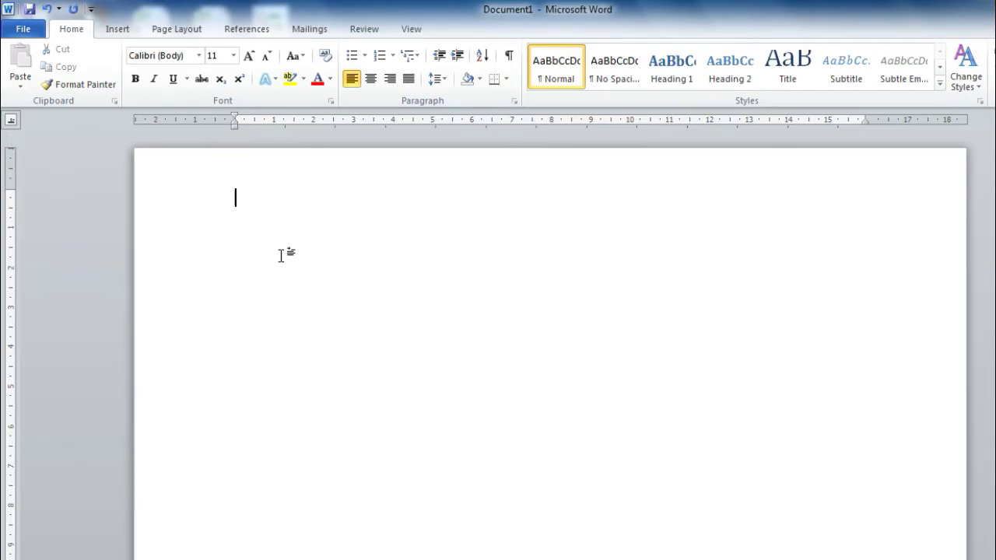
click(11, 121)
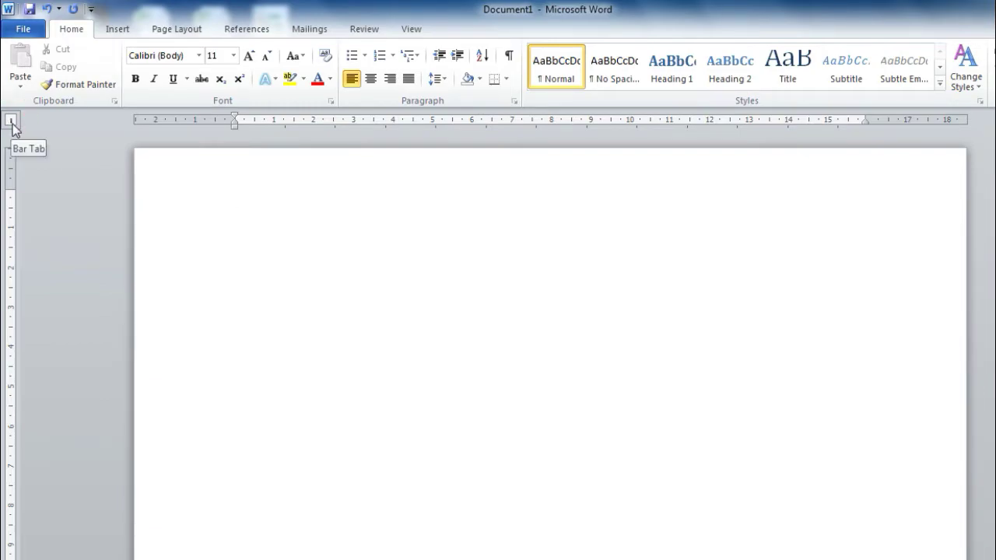
click(447, 121)
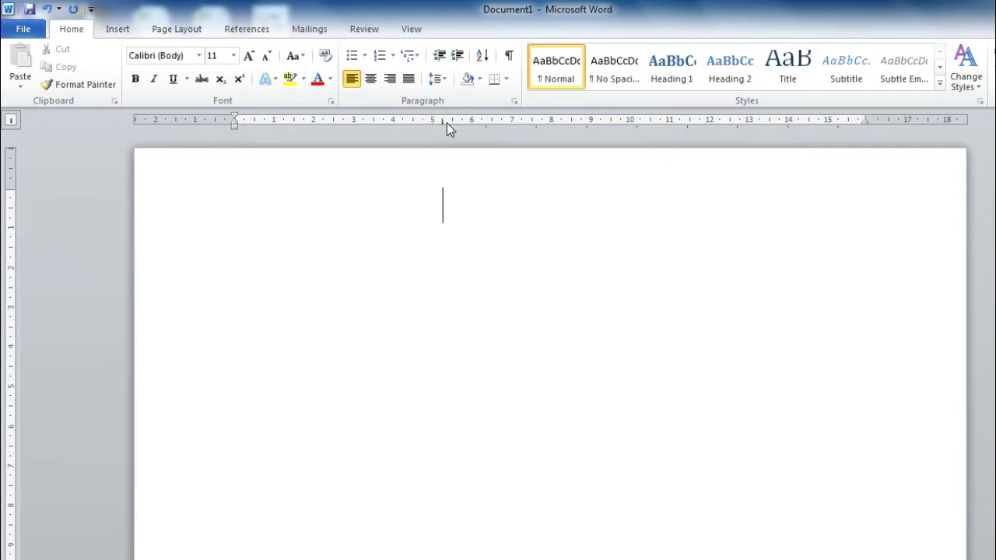
click(676, 122)
Switch back to Left Tab and place three left tab stops for the columns
click(9, 121)
click(9, 121)
click(7, 120)
click(278, 122)
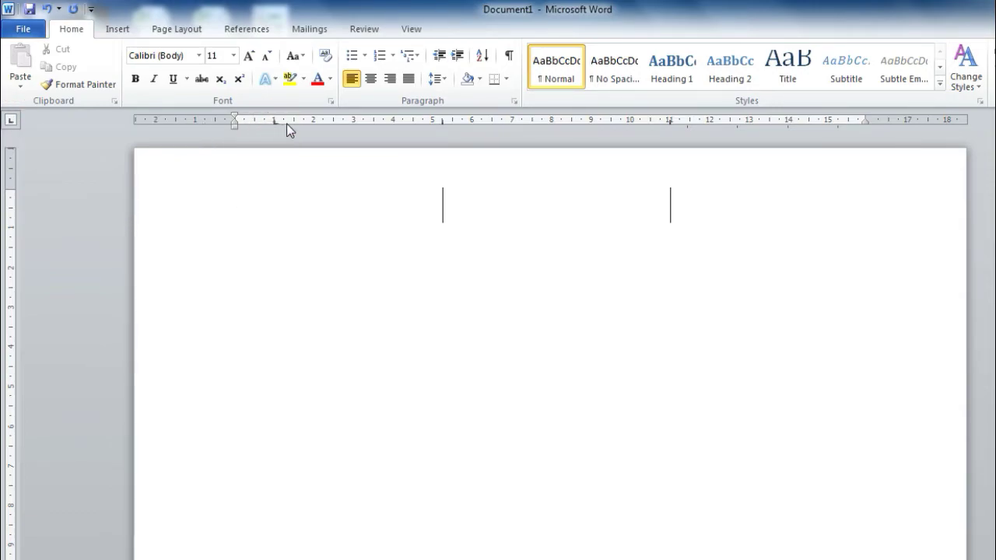
click(504, 124)
click(726, 124)
Fill the first two rows of the bar-separated columns: 'KHJLHN | LJHLJHL | LLJHJH' and 'JHJLHJLH | LJHJHJHN | JHJKH'
text(KHJLHN)
key(Tab)
text(LJHLJH)
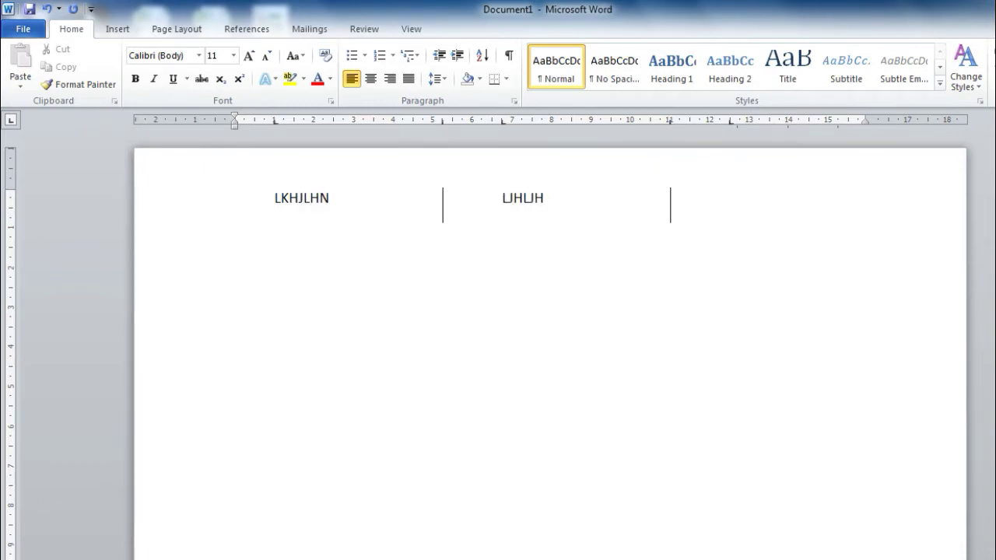
text(L	LLJHJH)
key(Return)
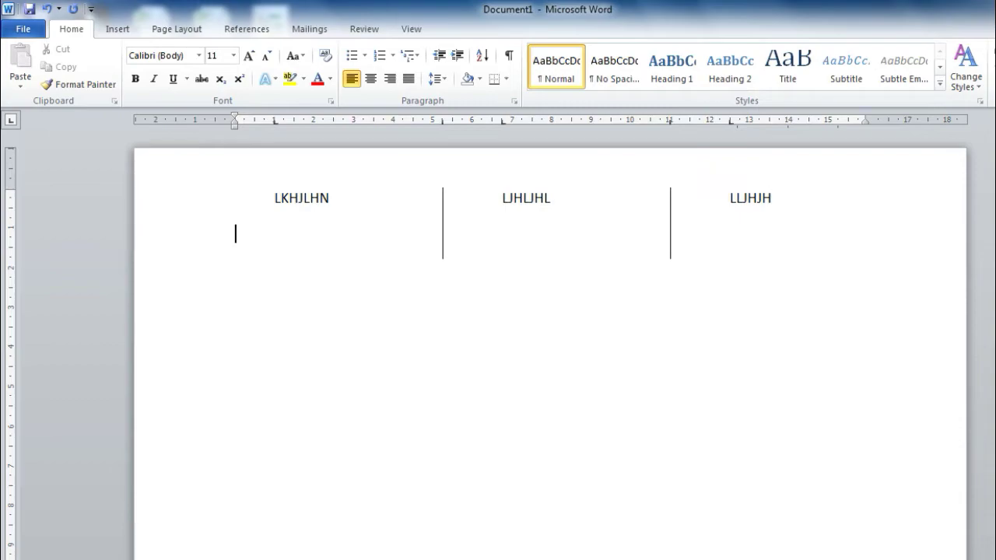
text(JHJLHJLH)
key(Tab)
text(LJHJHJHN)
key(Tab)
text(JHJKH)
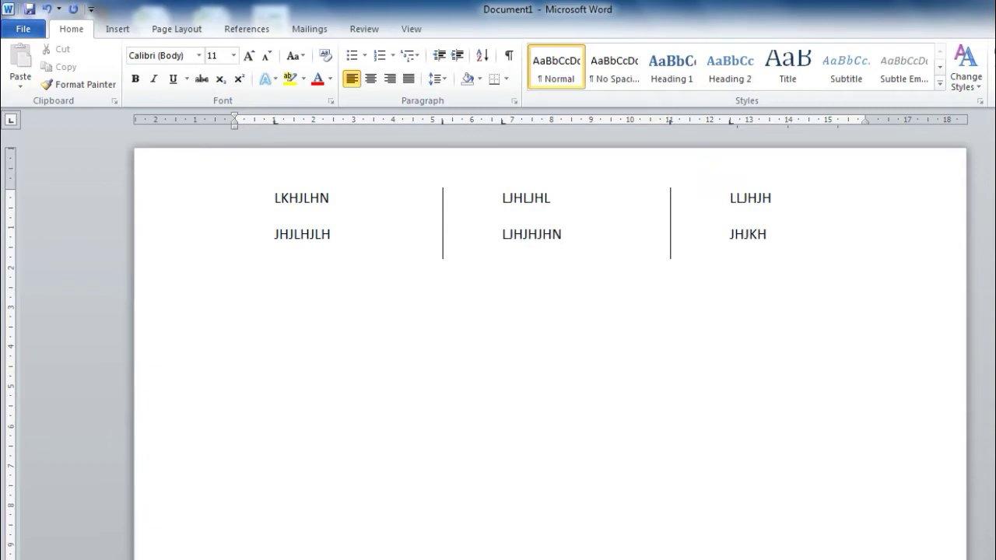
Add rows three and four, then type 'GJHKHKJOLJKLK;K;L' on a separate line lower on the page
key(Return)
text(LKNJHL)
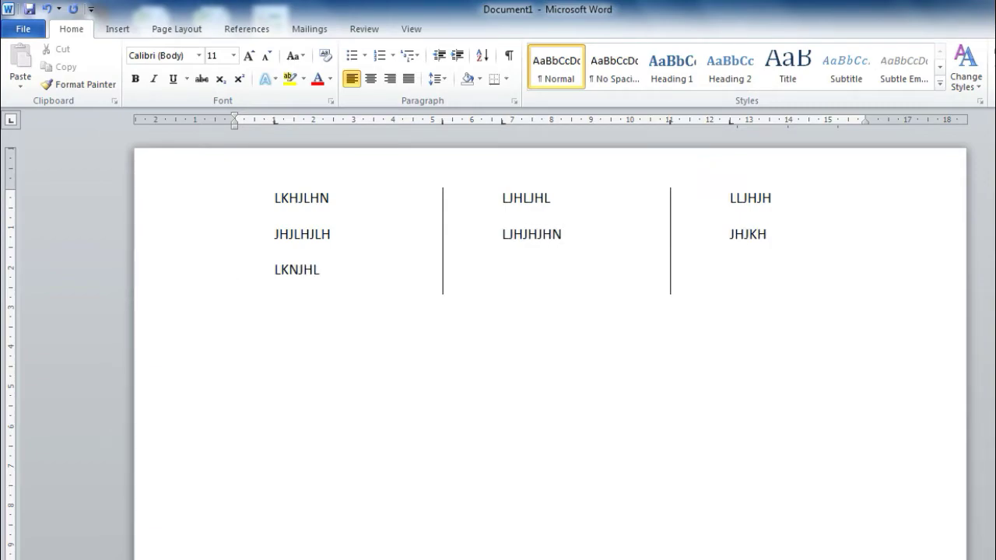
text(H LHJLH J)
text(HJH)
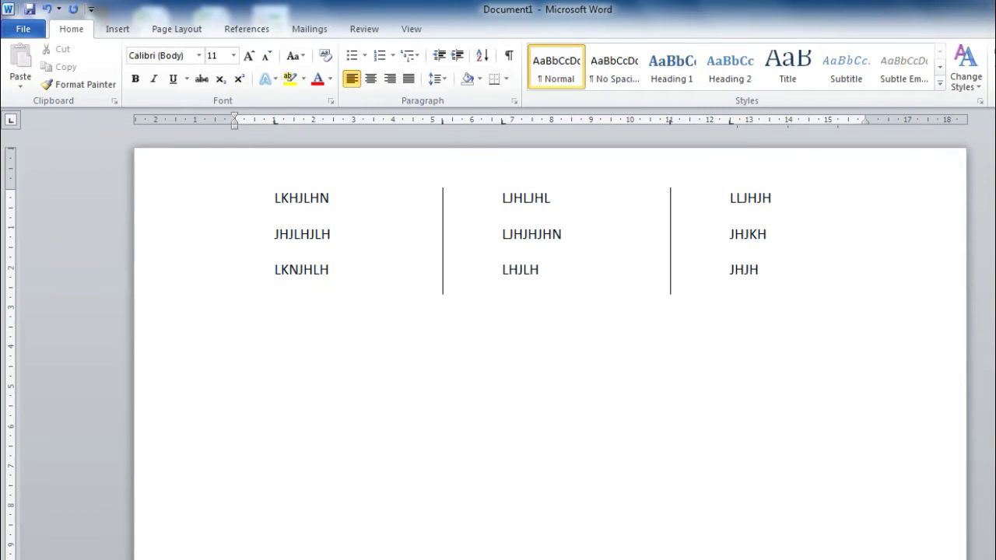
key(Return)
text(LKJHLH)
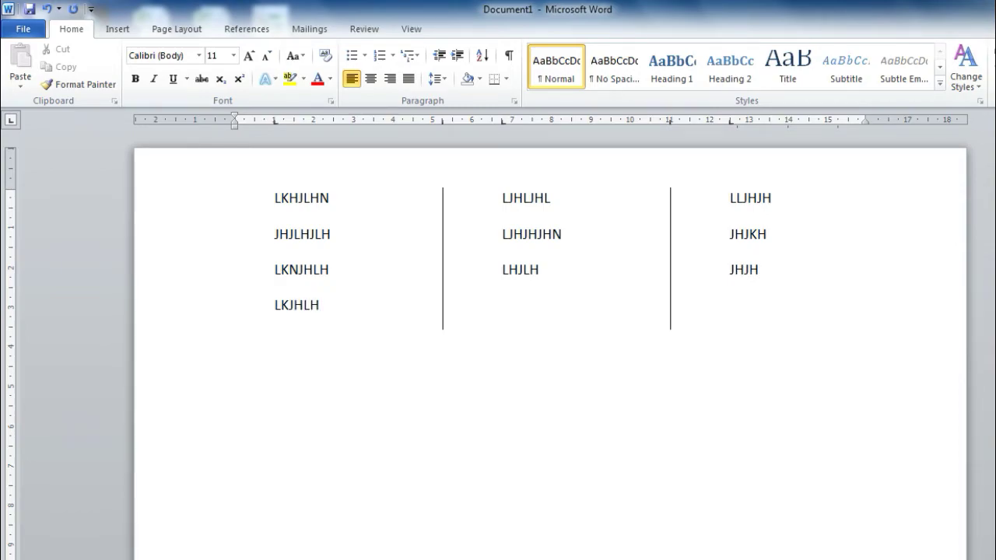
text(N)
key(Tab)
text(HLLJH)
key(Tab)
text(LJHLKH)
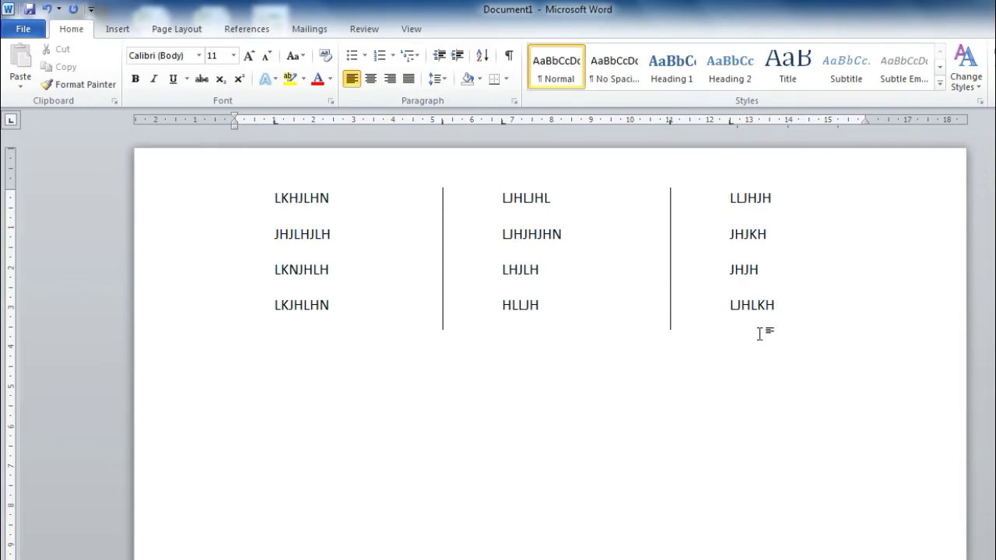
double_click(270, 406)
text(GJHKHK)
text(JOLJKLK;K;L)
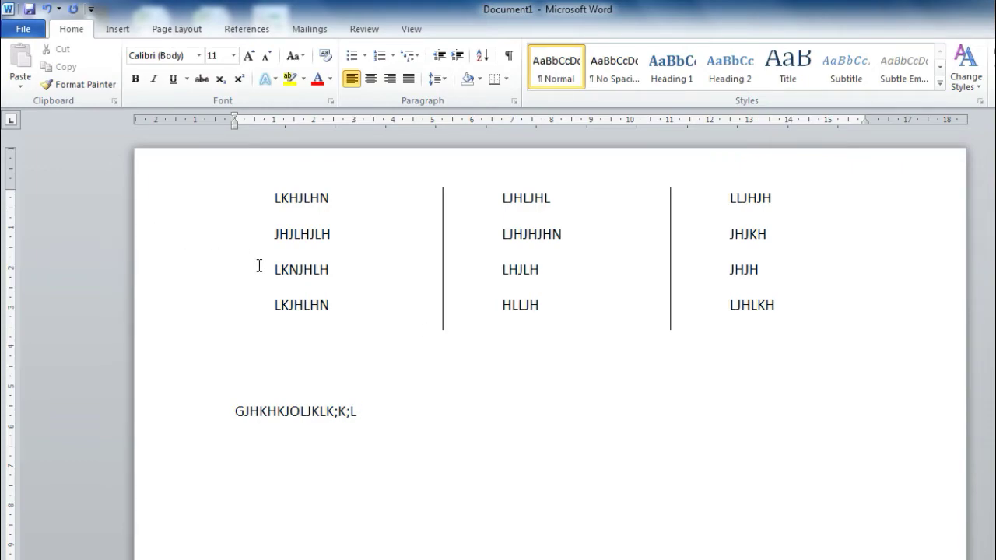
Clear the whole page and set a center tab stop near 8 cm on the ruler
key(ctrl+a)
key(Delete)
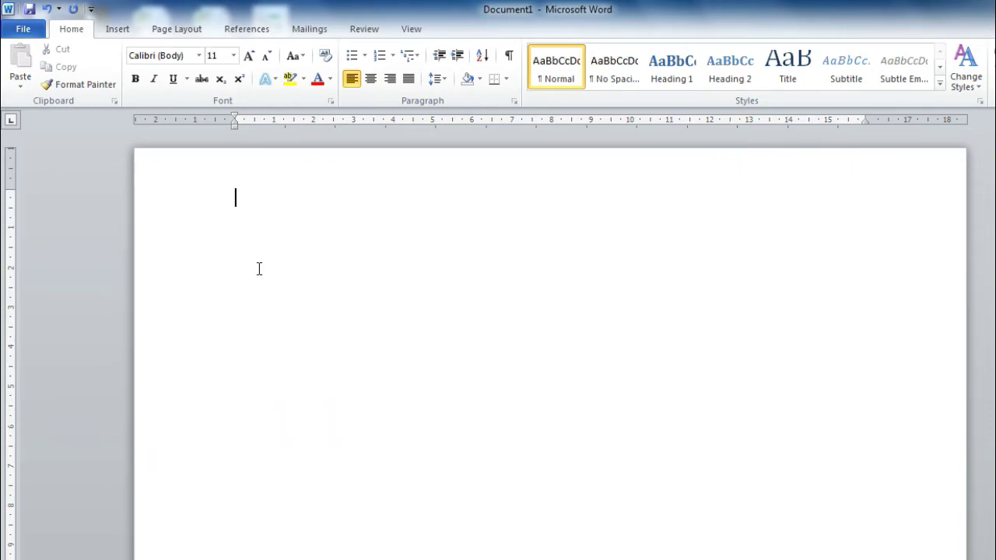
click(13, 123)
click(12, 123)
click(10, 123)
click(10, 123)
click(10, 123)
click(10, 123)
click(542, 121)
Finish the centered line 'GJKHLJK;FJKLFJKFJHP5UYITO UIOTUYIO', then select everything and delete it
text(GJKHL)
text(JK;FJKLFJKFJHP5UYI)
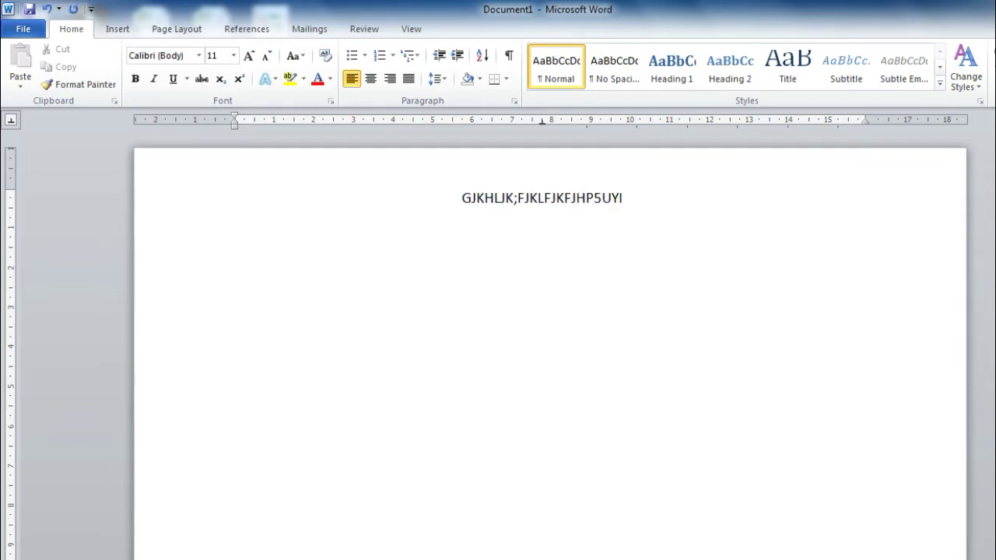
text(TO UIOTUYIO)
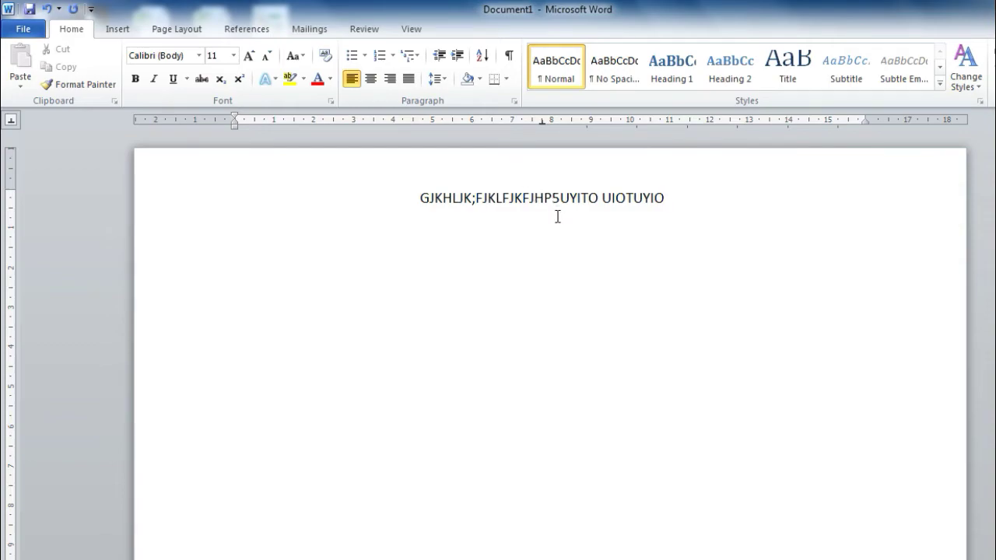
key(ctrl+a)
key(Delete)
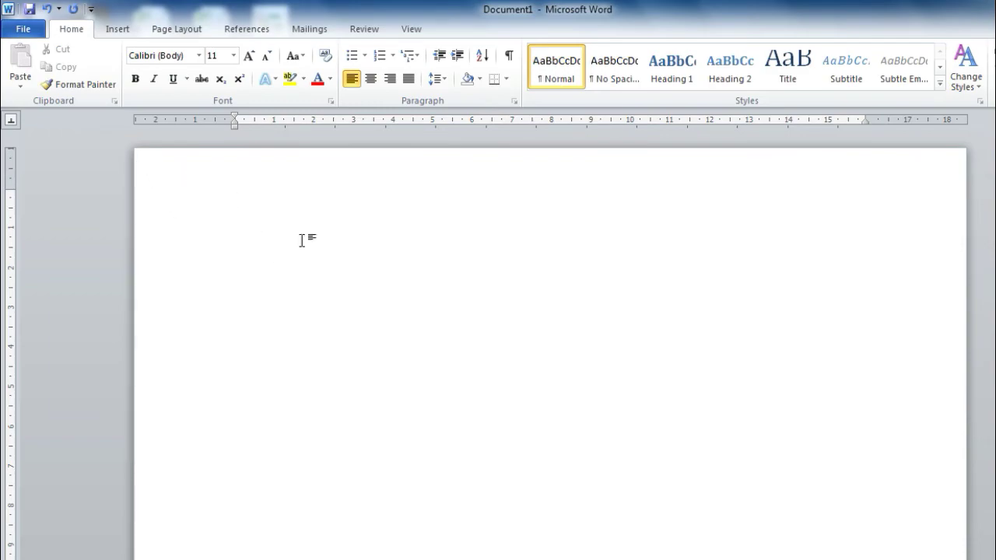
scroll(397, 317, down, 3)
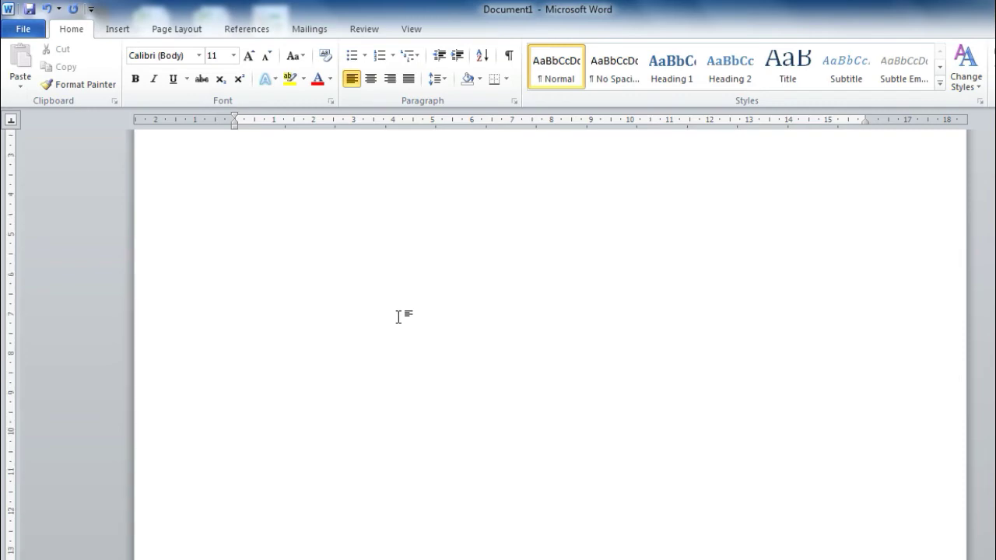
scroll(398, 317, up, 3)
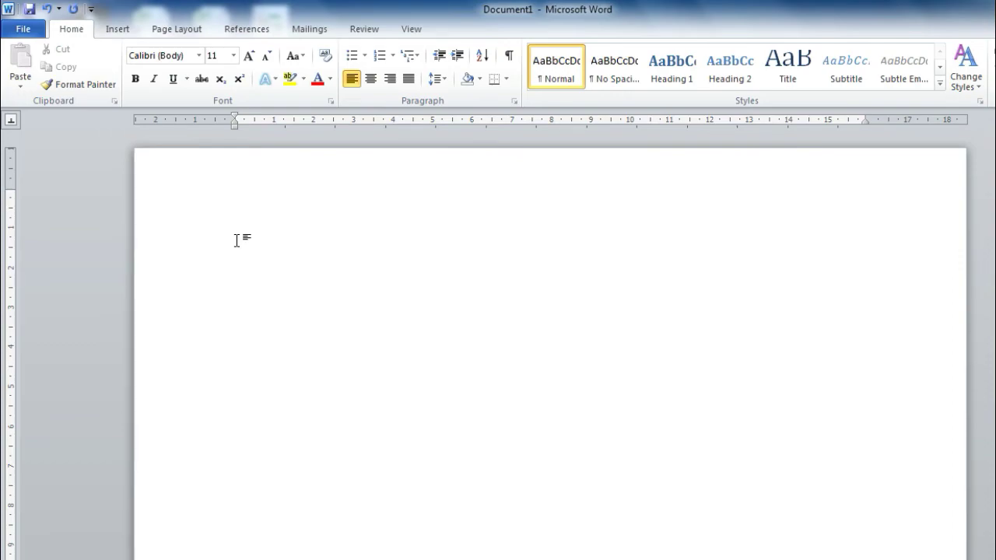
Type '.DOCX' on the first line, correcting typos, and 'WINWORD' on the line below
text(,DOC)
text(X)
key(BackSpace)
key(BackSpace)
key(BackSpace)
key(BackSpace)
text(.)
text(DOC)
key(BackSpace)
text(X)
key(Return)
text(WINWORD)
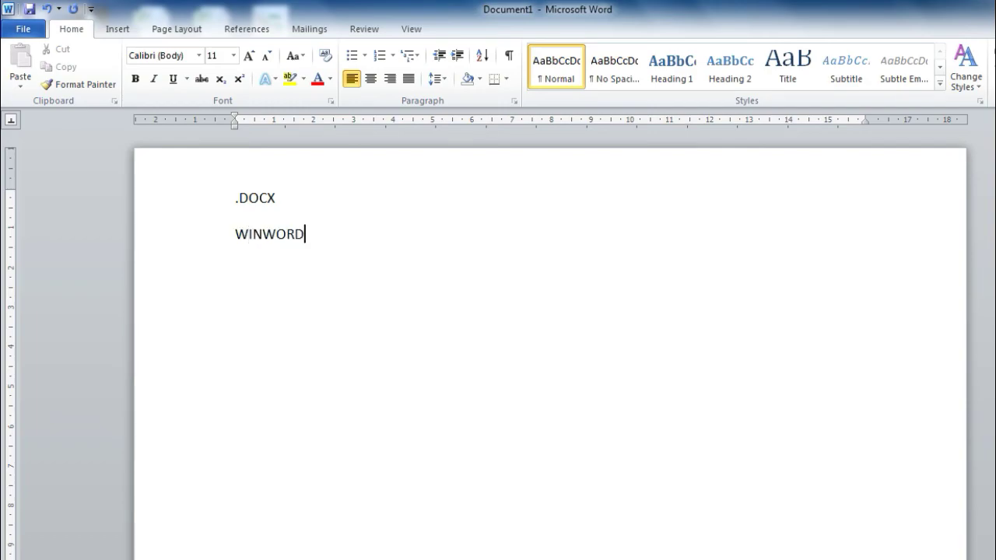